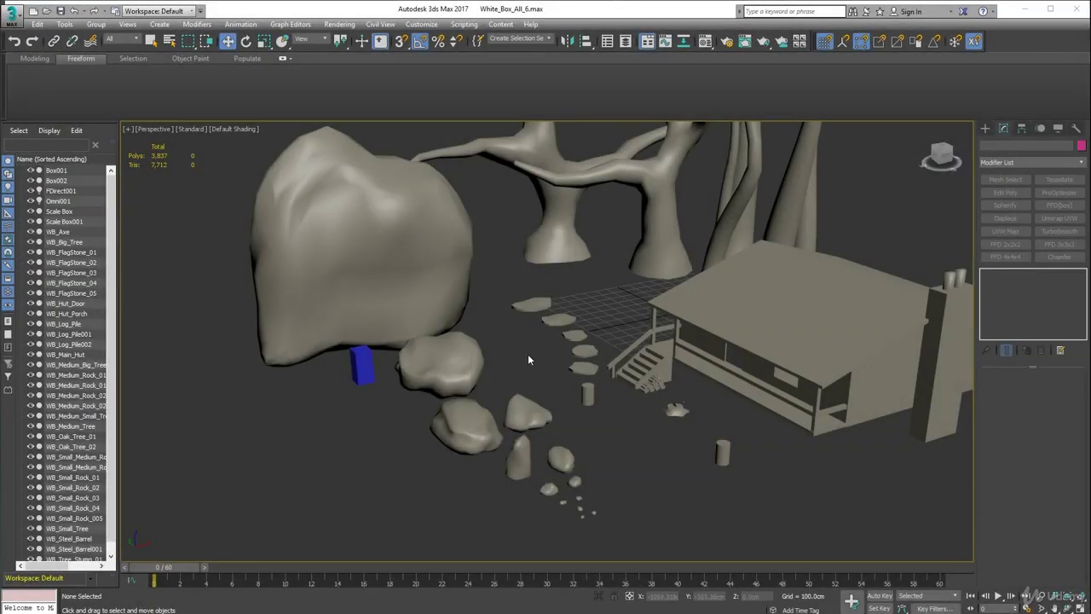
# Orbit to look down on the scene and select the Box001 flat rock.
pyautogui.keyDown('alt'); pyautogui.moveTo(529, 353); pyautogui.dragTo(560, 295, button='middle'); pyautogui.keyUp('alt')
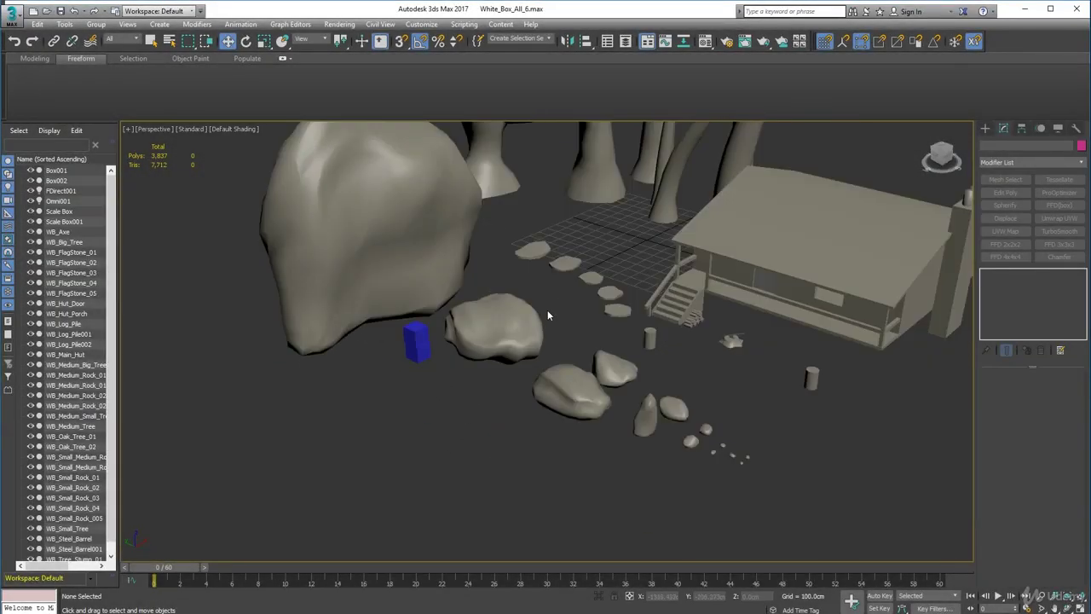
pyautogui.click(529, 324)
# Orbit higher and move in to frame the Box001 flat rock and nearby stones.
pyautogui.moveTo(641, 367)
pyautogui.keyDown('alt'); pyautogui.mouseDown(button='middle')
pyautogui.moveTo(612, 333)
pyautogui.moveTo(614, 365)
pyautogui.mouseUp(button='middle'); pyautogui.keyUp('alt')
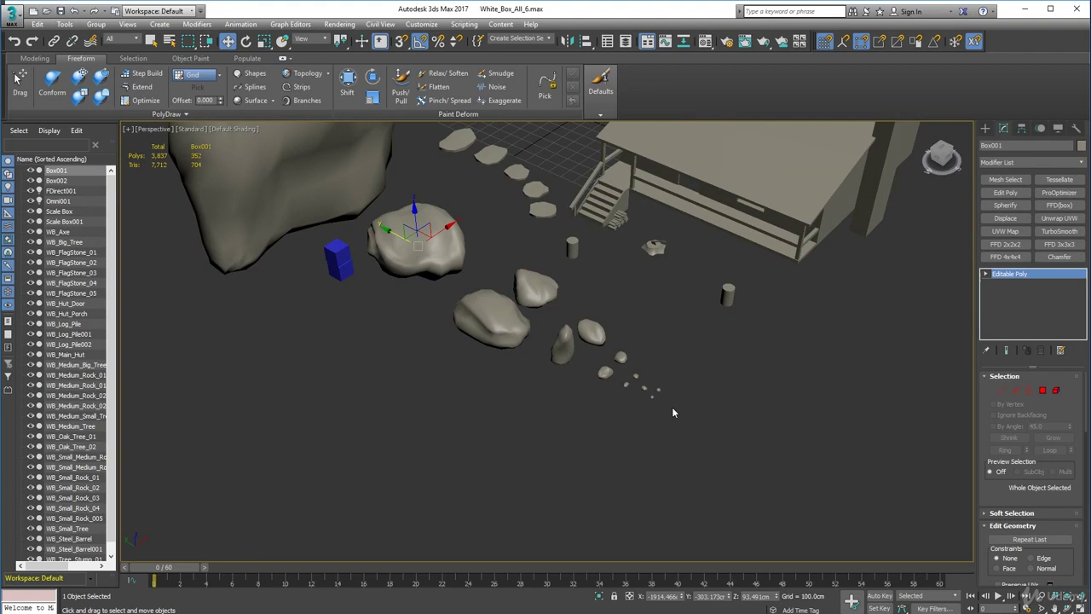
pyautogui.scroll(3, 672, 407)
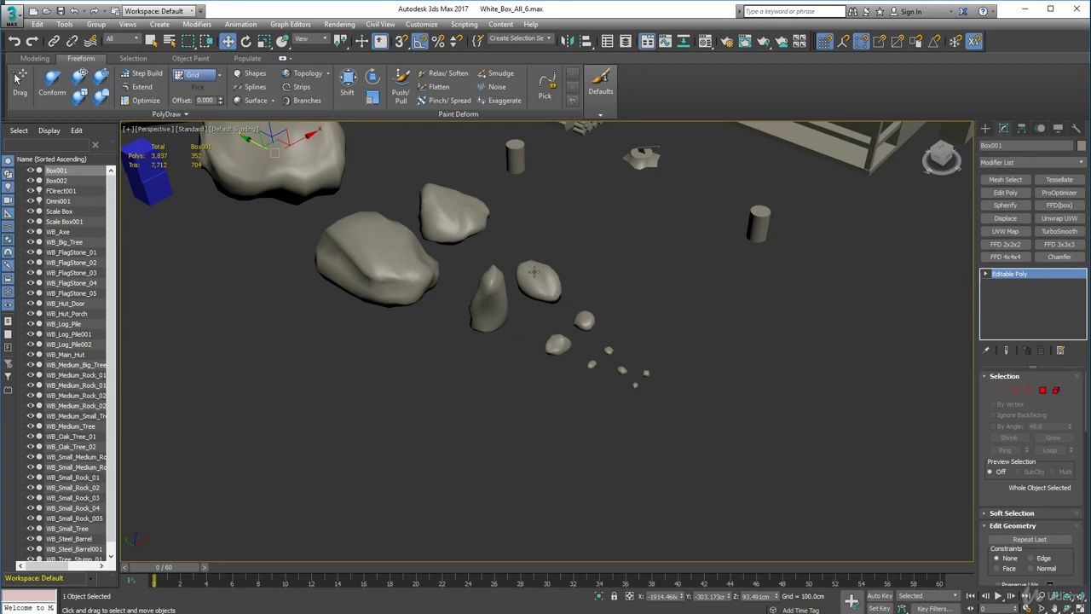
pyautogui.moveTo(503, 341); pyautogui.dragTo(671, 356, button='middle')
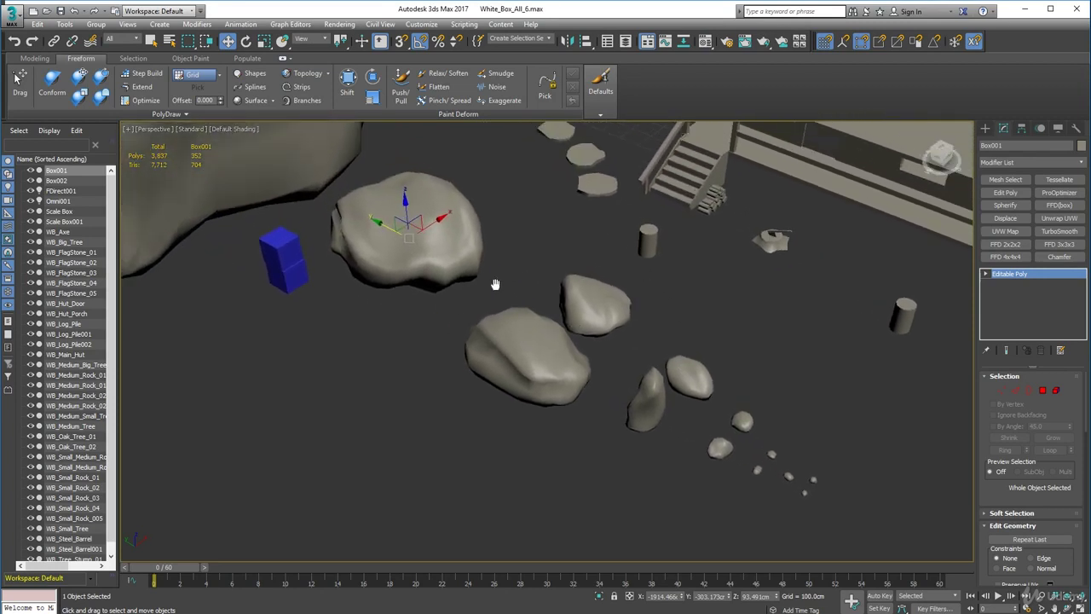
pyautogui.moveTo(497, 282)
pyautogui.mouseDown(button='middle')
pyautogui.moveTo(555, 289)
pyautogui.moveTo(490, 291)
pyautogui.mouseUp(button='middle')
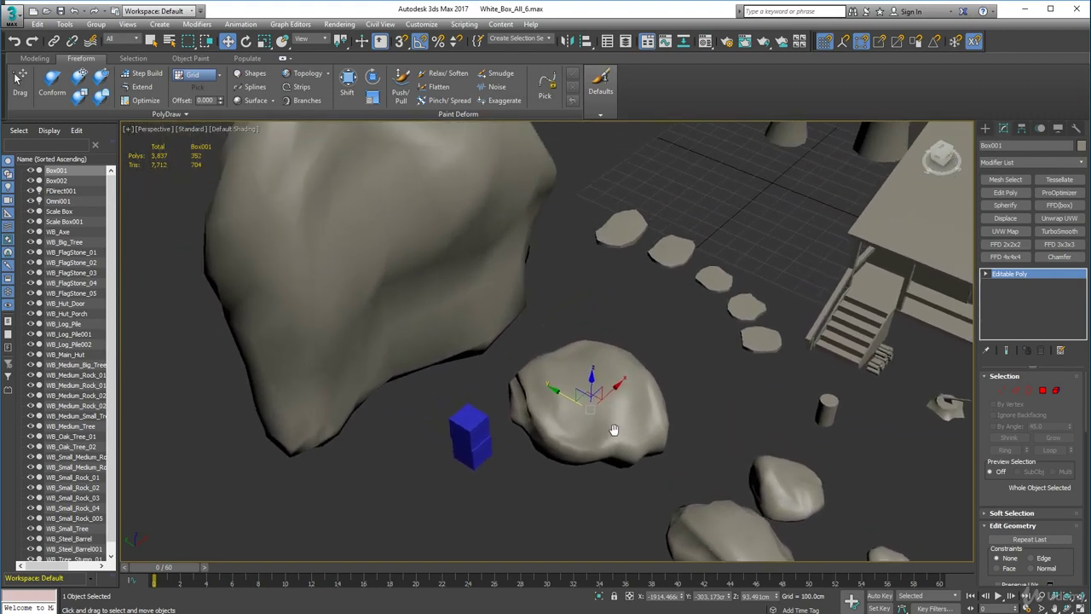
# Select the Box002 boulder and orbit and pan around it from several angles.
pyautogui.click(469, 263)
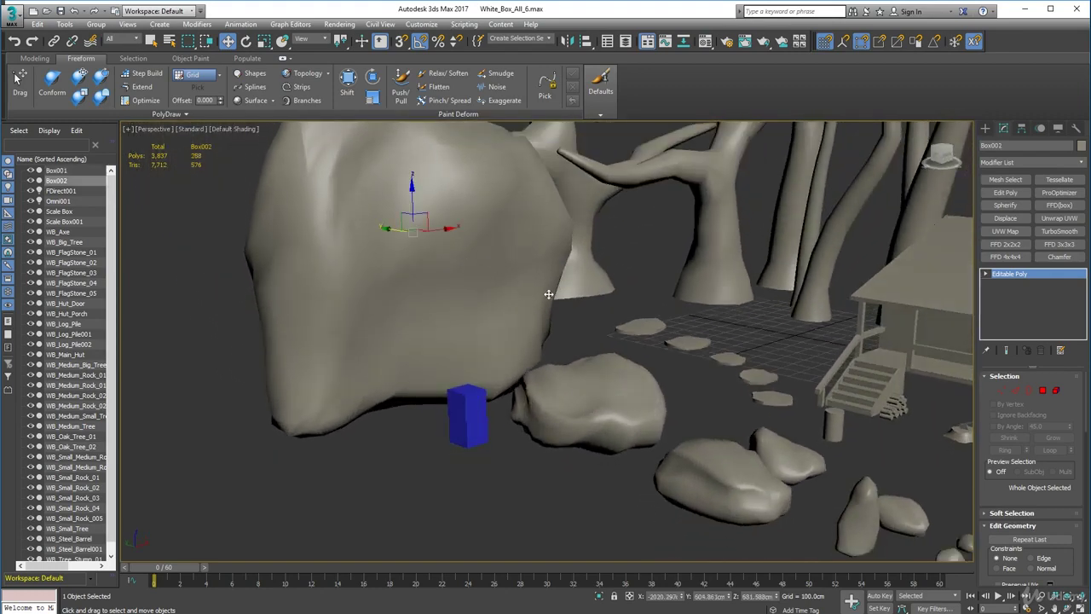
pyautogui.scroll(-3, 537, 302)
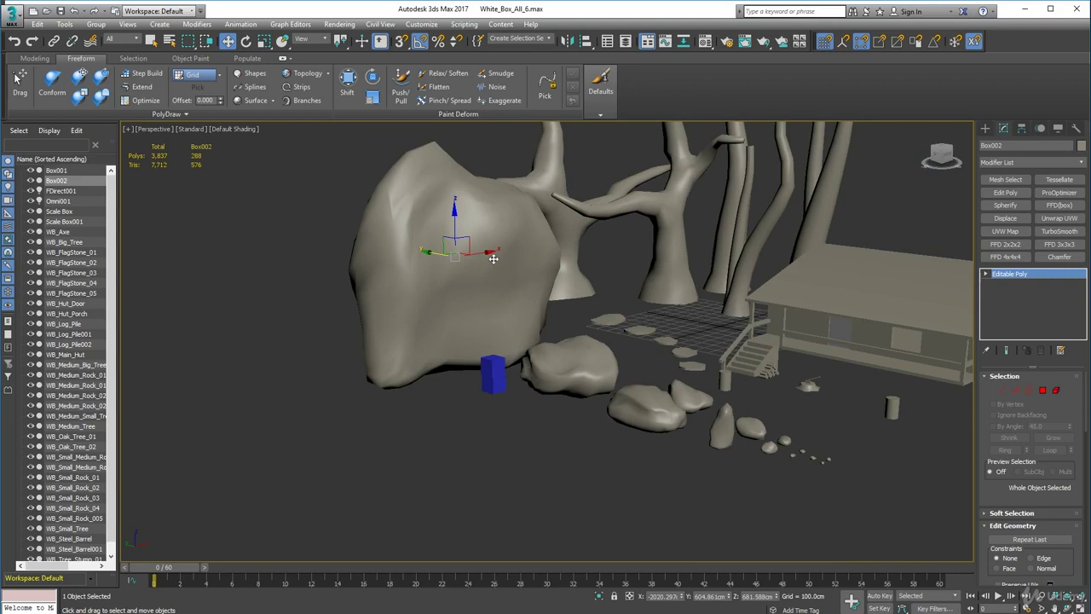
pyautogui.keyDown('alt'); pyautogui.moveTo(520, 277); pyautogui.dragTo(593, 223, button='middle'); pyautogui.keyUp('alt')
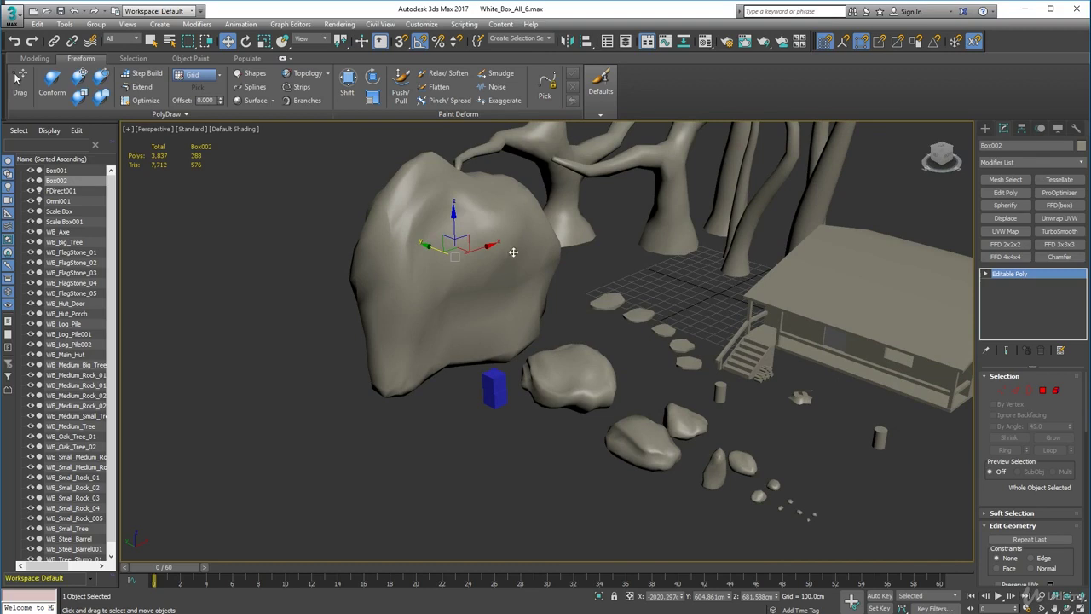
pyautogui.moveTo(602, 325)
pyautogui.keyDown('alt'); pyautogui.mouseDown(button='middle')
pyautogui.moveTo(616, 312)
pyautogui.moveTo(558, 318)
pyautogui.mouseUp(button='middle'); pyautogui.keyUp('alt')
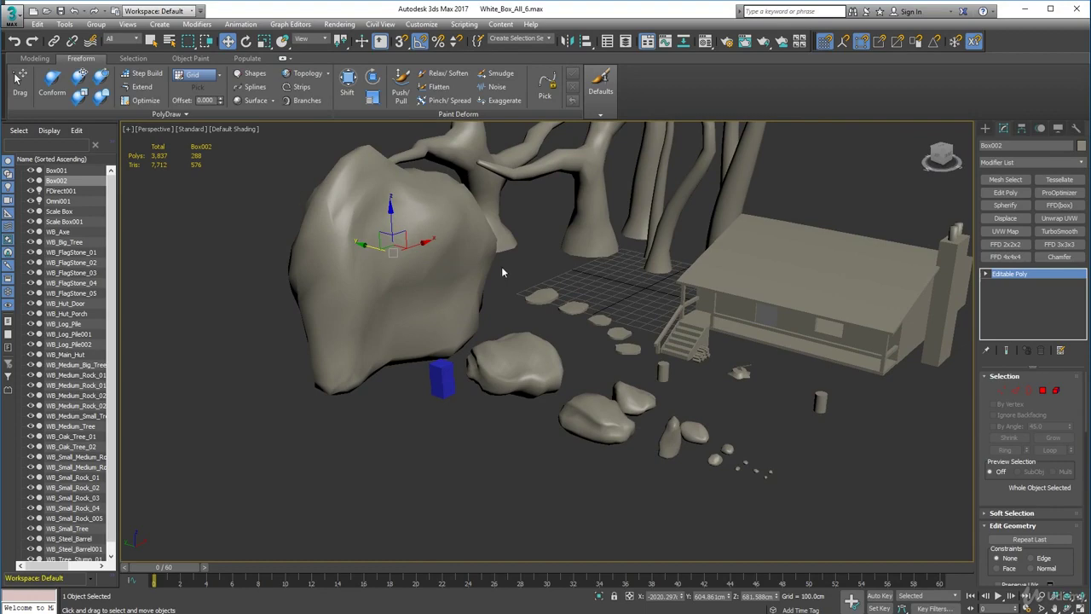
pyautogui.moveTo(580, 278)
pyautogui.mouseDown(button='middle')
pyautogui.moveTo(556, 258)
pyautogui.moveTo(512, 256)
pyautogui.mouseUp(button='middle')
pyautogui.moveTo(568, 280)
pyautogui.keyDown('alt'); pyautogui.mouseDown(button='middle')
pyautogui.moveTo(536, 279)
pyautogui.moveTo(570, 264)
pyautogui.moveTo(592, 269)
pyautogui.moveTo(587, 282)
pyautogui.moveTo(579, 269)
pyautogui.mouseUp(button='middle'); pyautogui.keyUp('alt')
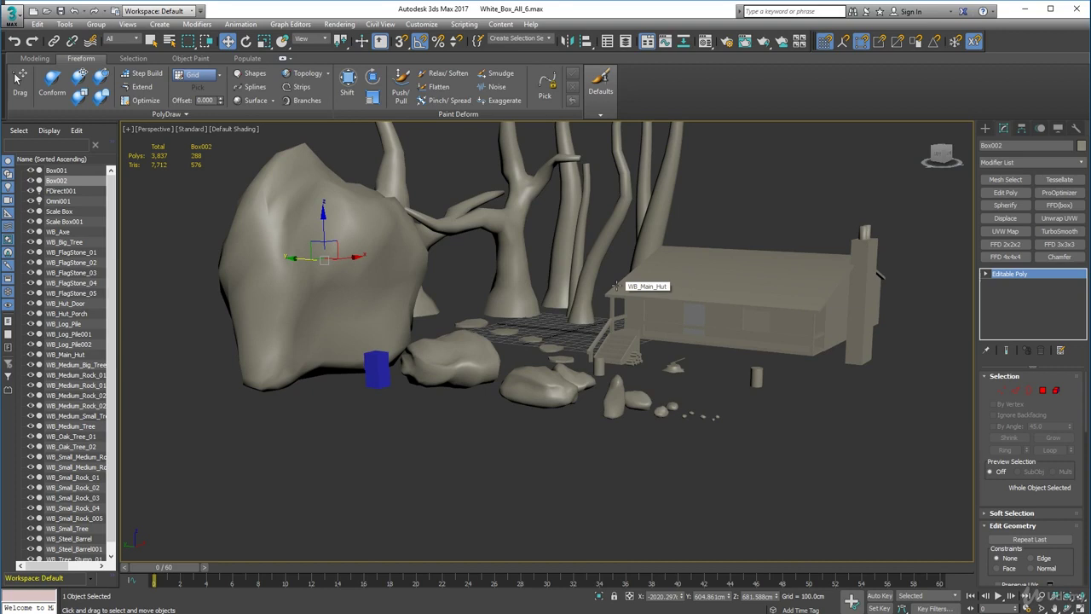
# Orbit to a flatter angle and pan toward the hut, porch steps and stepping stones.
pyautogui.moveTo(553, 321)
pyautogui.keyDown('alt'); pyautogui.mouseDown(button='middle')
pyautogui.moveTo(549, 337)
pyautogui.moveTo(576, 329)
pyautogui.mouseUp(button='middle'); pyautogui.keyUp('alt')
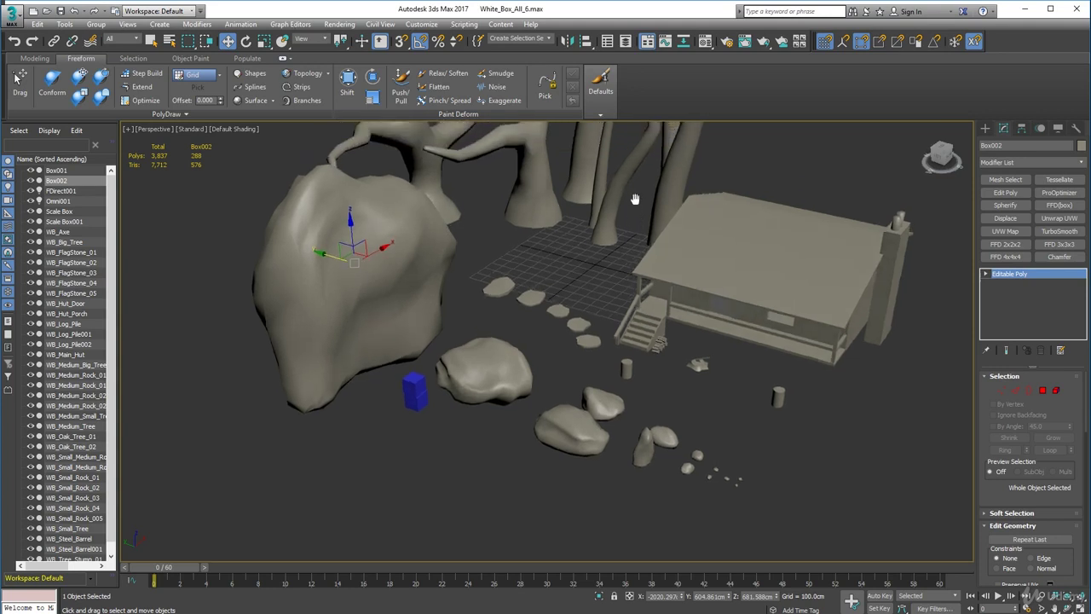
pyautogui.keyDown('alt'); pyautogui.moveTo(635, 195); pyautogui.dragTo(638, 238, button='middle'); pyautogui.keyUp('alt')
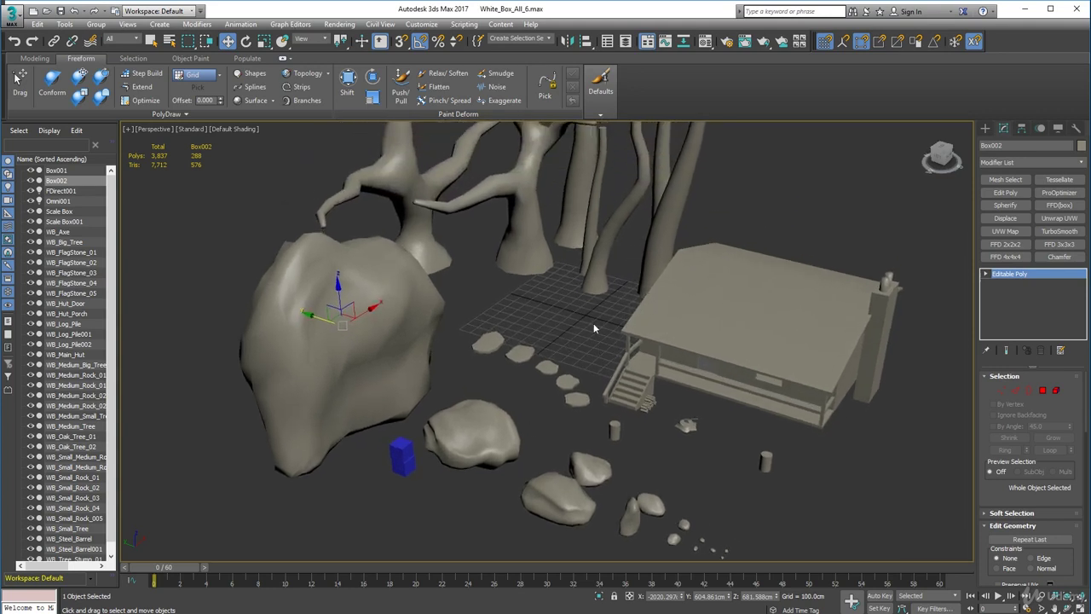
pyautogui.keyDown('alt'); pyautogui.moveTo(589, 307); pyautogui.dragTo(567, 260, button='middle'); pyautogui.keyUp('alt')
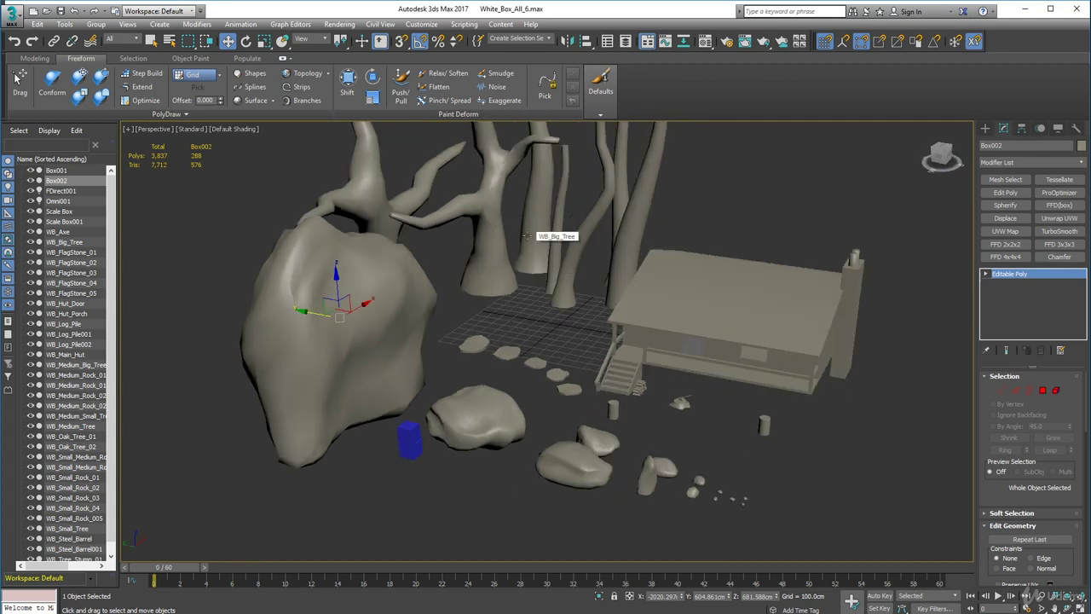
pyautogui.scroll(2, 526, 236)
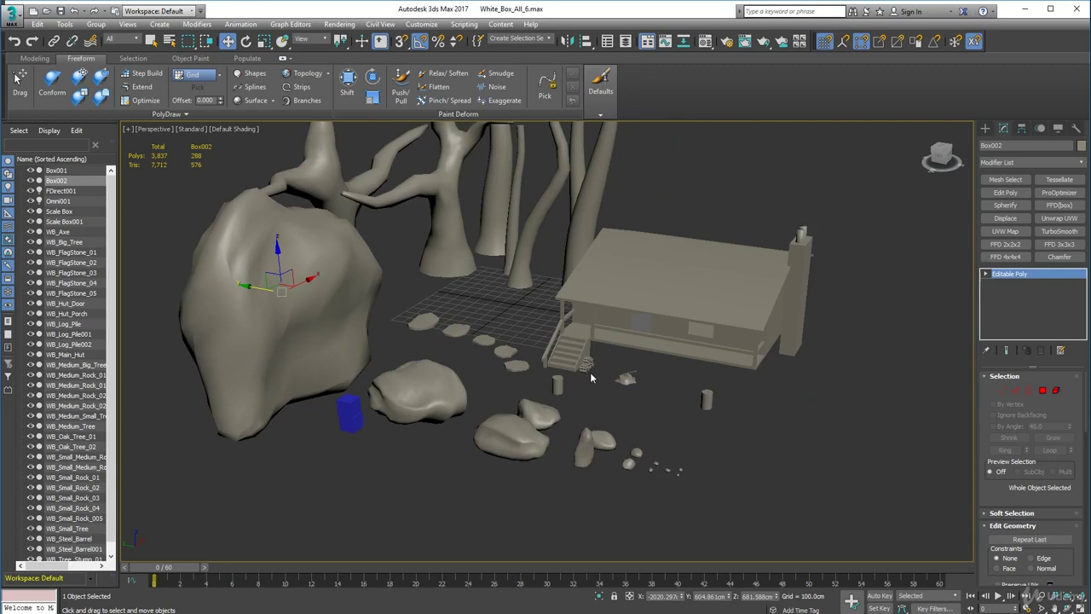
pyautogui.scroll(3, 590, 376)
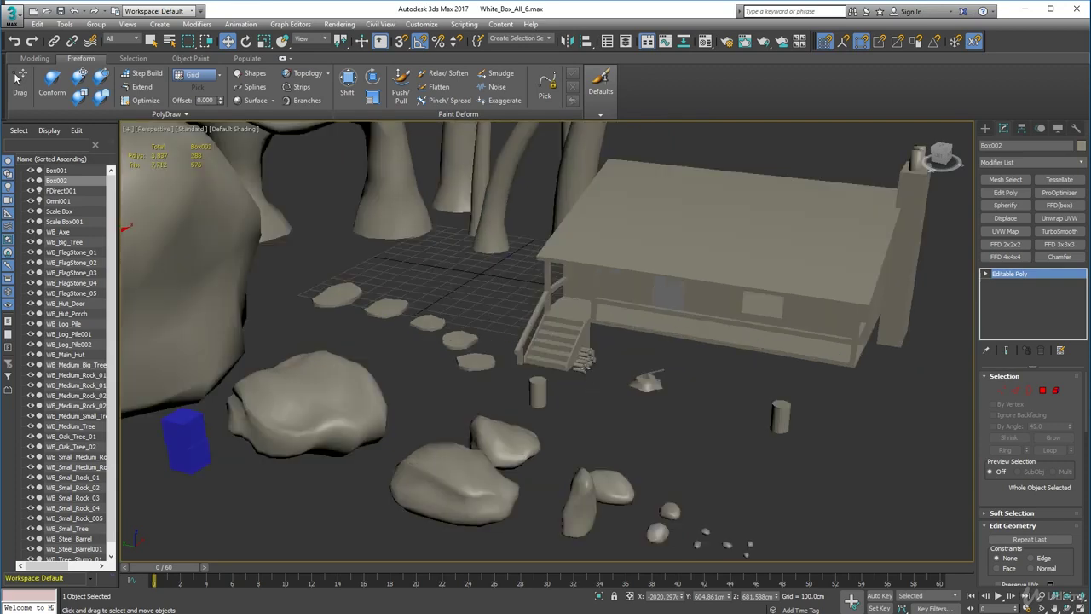
pyautogui.moveTo(584, 382); pyautogui.dragTo(634, 401, button='middle')
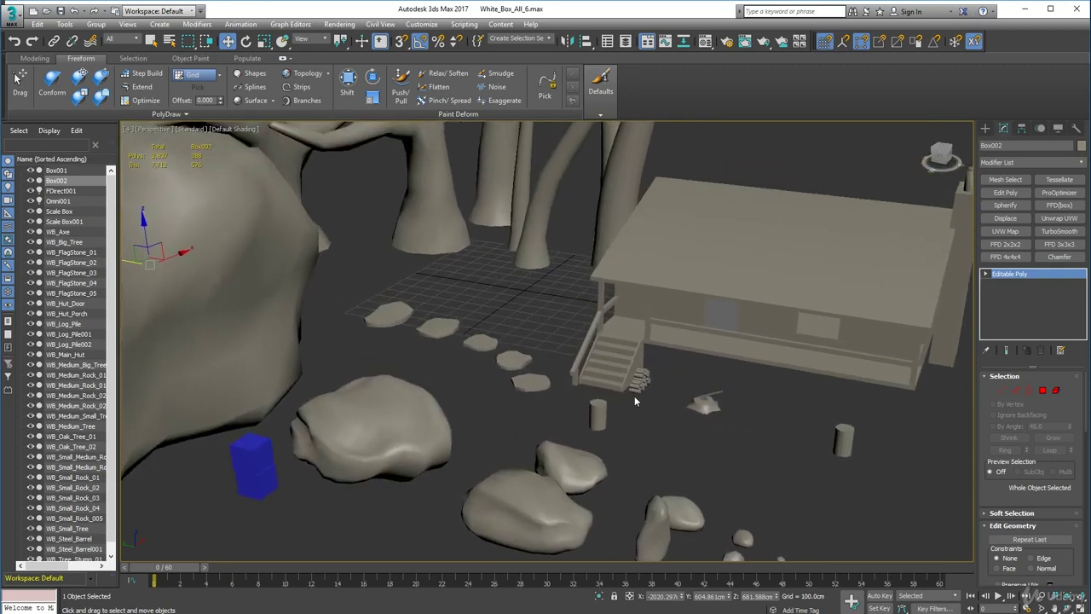